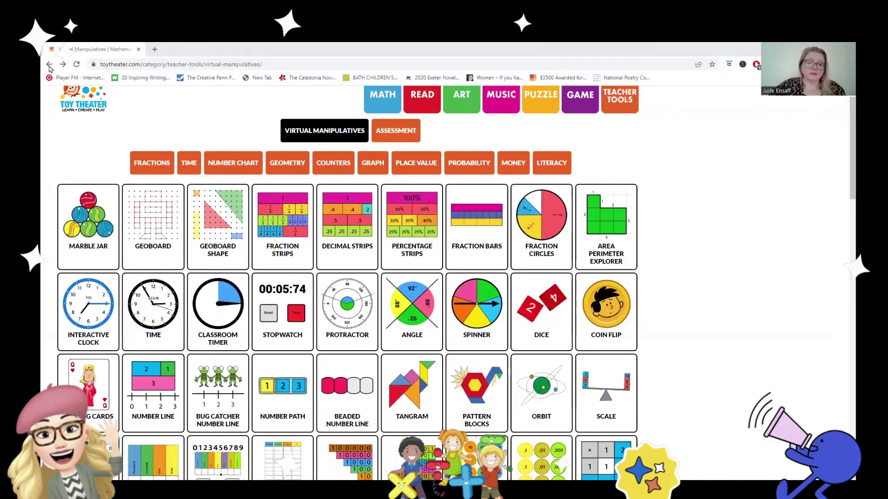
# - Open Unifix Cubes from the Didax Virtual Manipulatives page and build two separate towers, each a red cube on top of a black cube
pyautogui.click(49, 65)
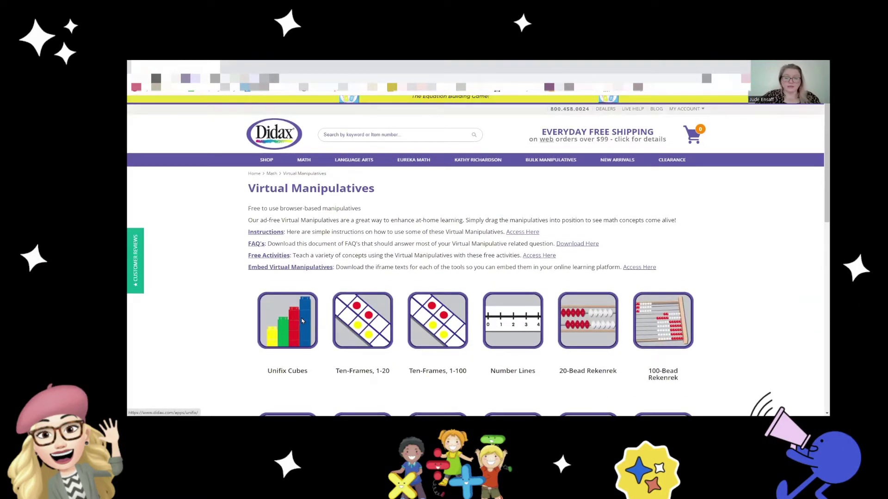
pyautogui.click(301, 321)
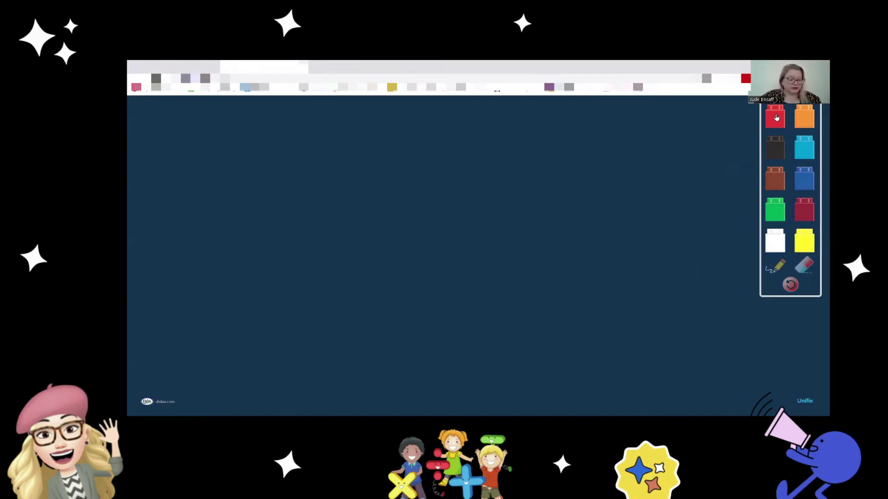
pyautogui.moveTo(779, 119); pyautogui.dragTo(287, 160)
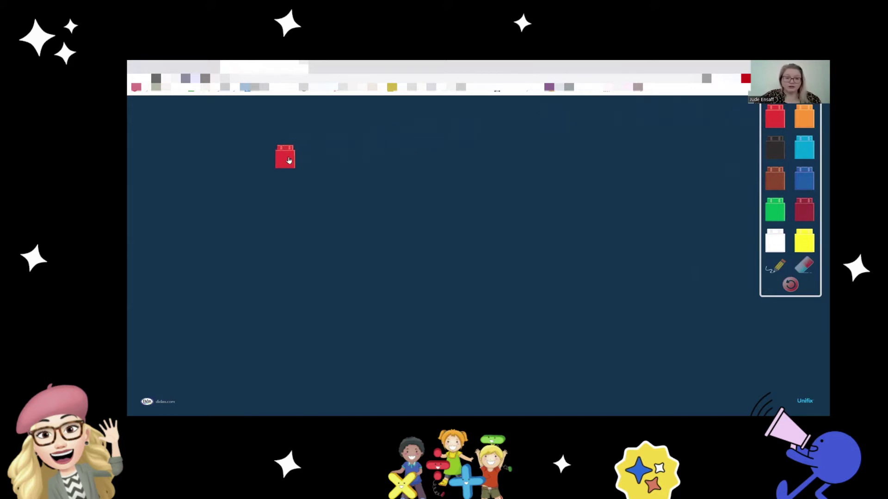
pyautogui.moveTo(779, 144); pyautogui.dragTo(290, 182)
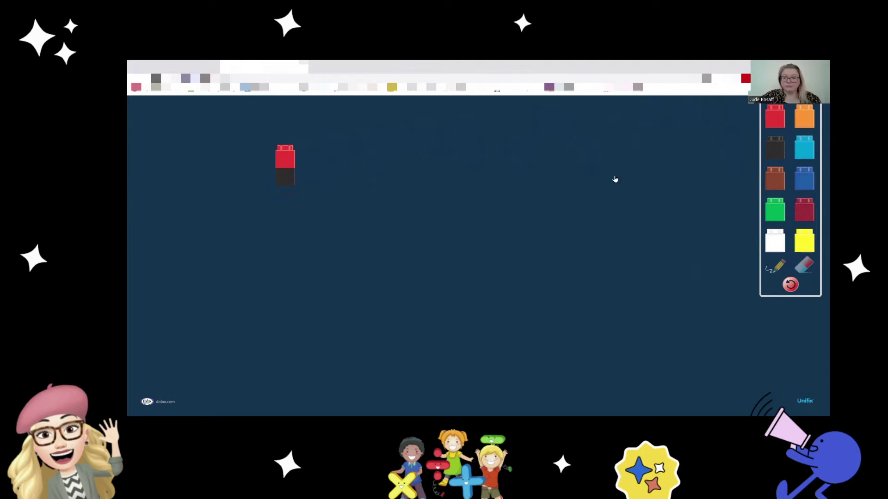
pyautogui.moveTo(772, 115); pyautogui.dragTo(355, 156)
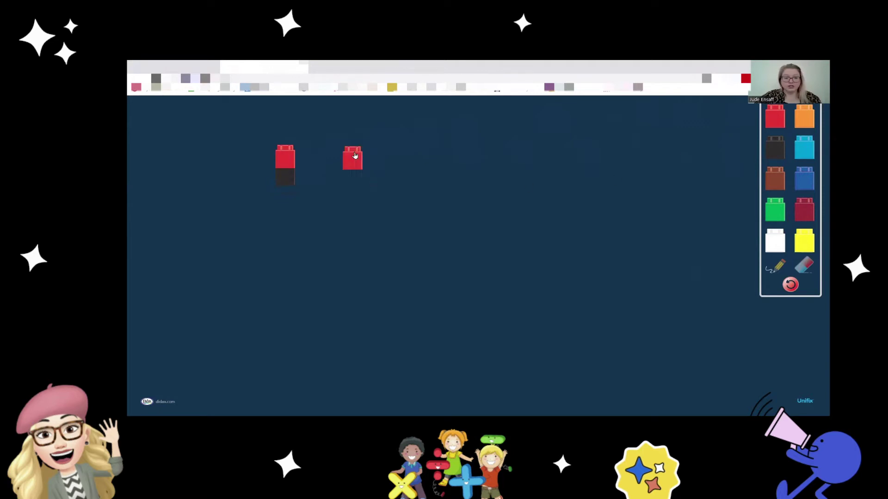
pyautogui.moveTo(777, 148); pyautogui.dragTo(353, 183)
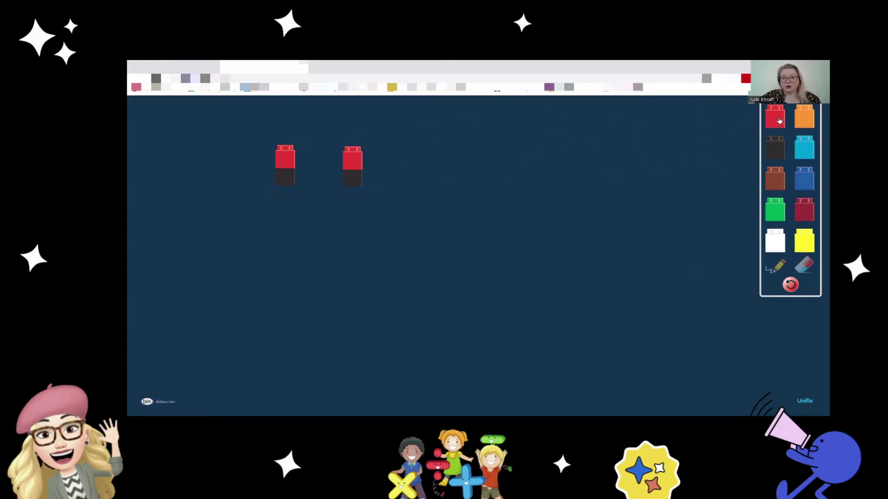
# - Build a third tower beside the pairs from four cubes alternating red, black, red, black from top to bottom
pyautogui.moveTo(772, 118); pyautogui.dragTo(452, 148)
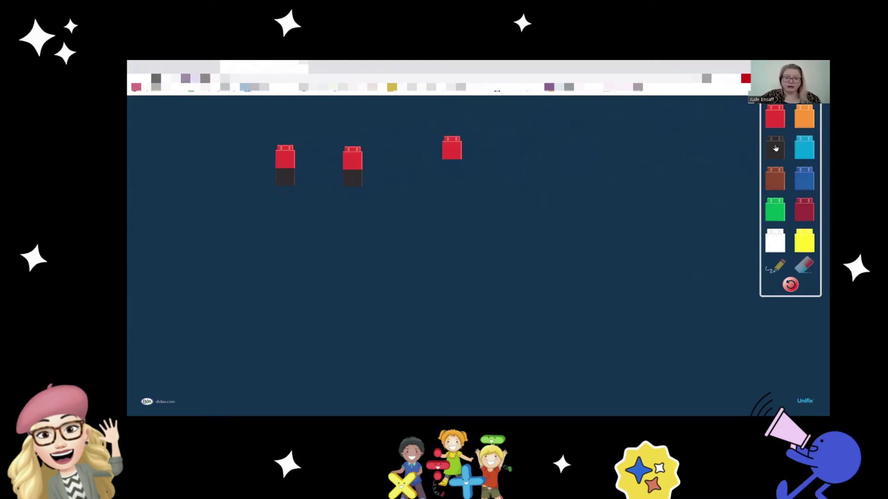
pyautogui.moveTo(776, 148); pyautogui.dragTo(451, 170)
pyautogui.moveTo(775, 120); pyautogui.dragTo(452, 186)
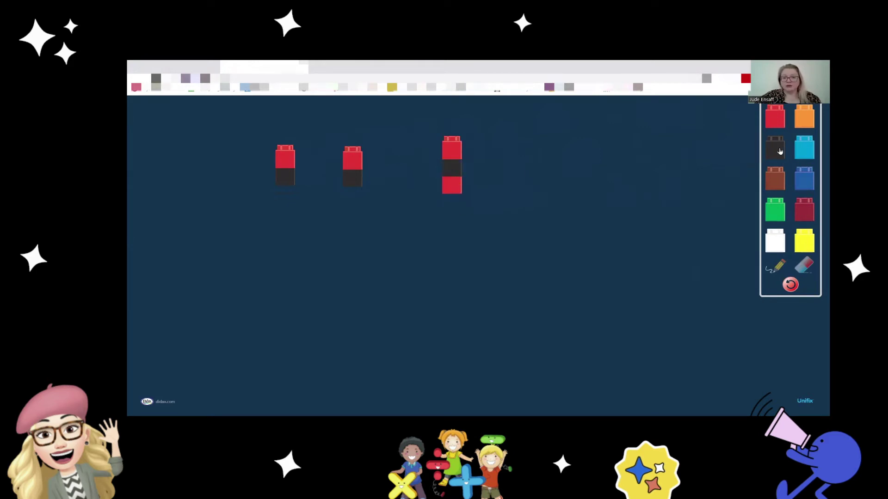
pyautogui.moveTo(780, 151); pyautogui.dragTo(453, 208)
# - Handwrite a plus sign and an equals sign between the cube towers, and the equation 2 + 2 = 4 beneath them
pyautogui.click(776, 266)
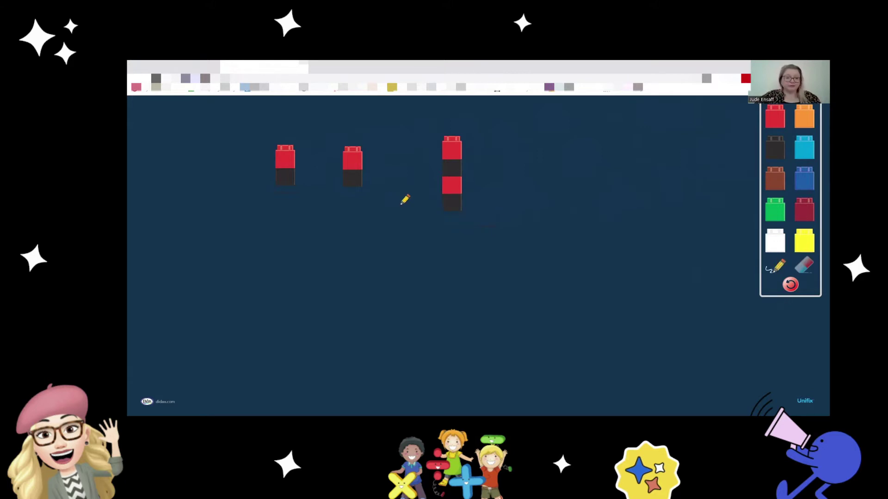
pyautogui.moveTo(315, 156)
pyautogui.mouseDown()
pyautogui.moveTo(311, 174)
pyautogui.moveTo(319, 165)
pyautogui.mouseUp()
pyautogui.moveTo(384, 158); pyautogui.dragTo(413, 167)
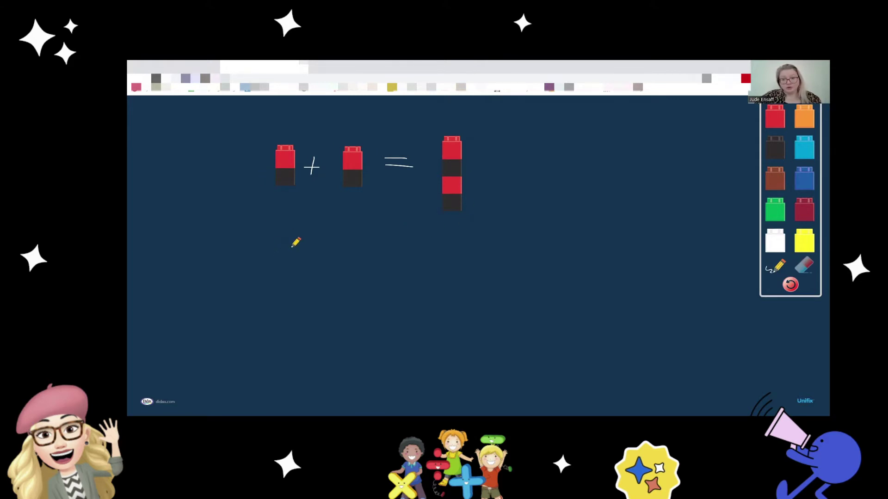
pyautogui.moveTo(280, 250)
pyautogui.mouseDown()
pyautogui.moveTo(297, 256)
pyautogui.moveTo(298, 282)
pyautogui.moveTo(377, 252)
pyautogui.moveTo(380, 291)
pyautogui.moveTo(418, 263)
pyautogui.moveTo(422, 273)
pyautogui.moveTo(478, 274)
pyautogui.moveTo(466, 295)
pyautogui.mouseUp()
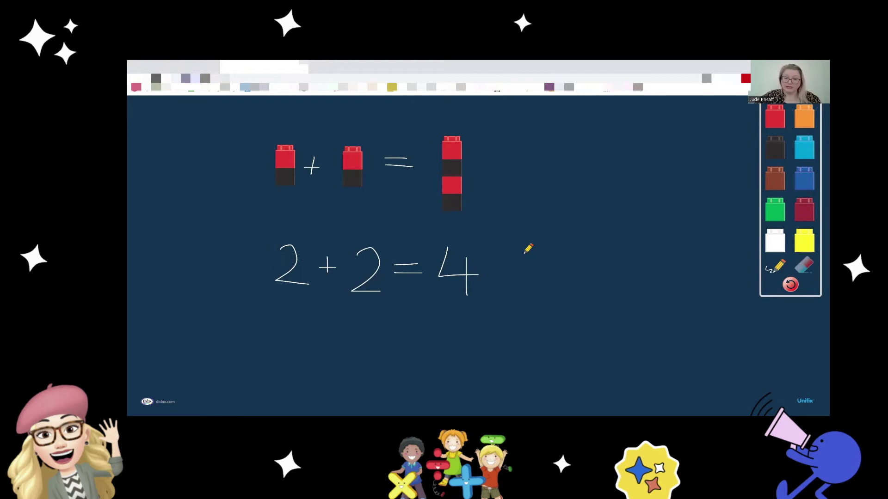
# - Clear the workspace and place six separate red cubes in a horizontal row
pyautogui.click(792, 284)
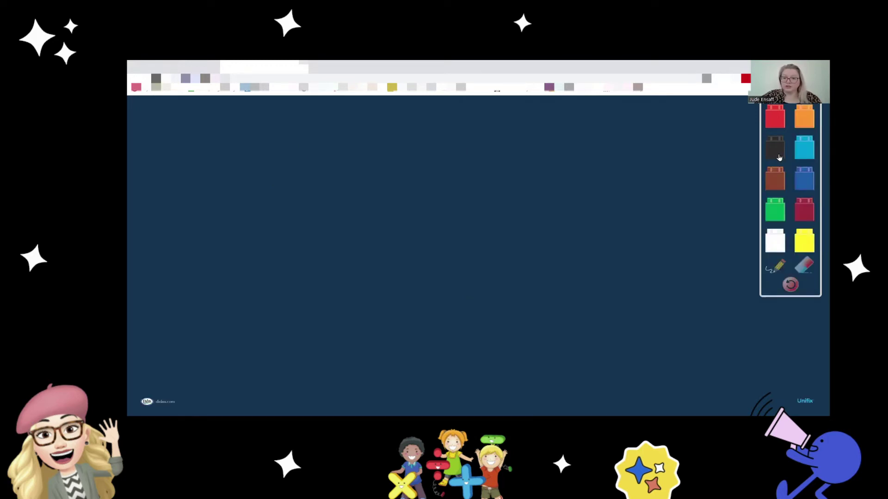
pyautogui.moveTo(777, 120); pyautogui.dragTo(329, 146)
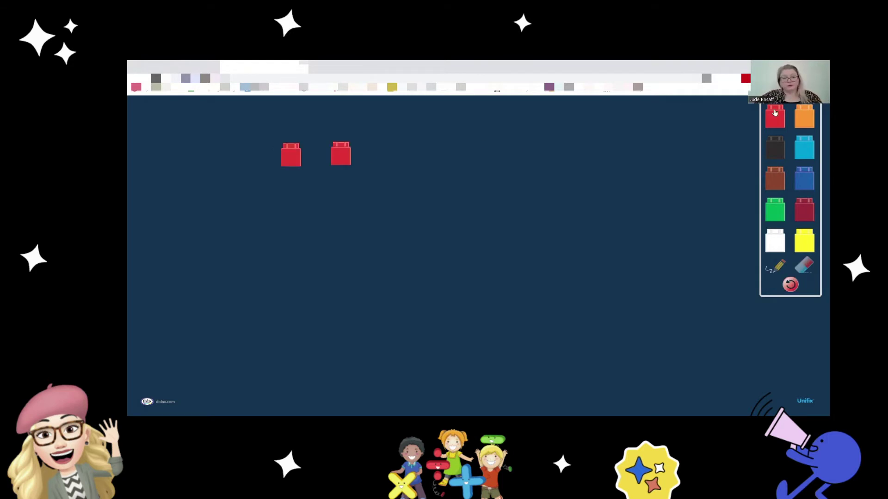
pyautogui.moveTo(775, 112); pyautogui.dragTo(384, 150)
pyautogui.moveTo(778, 118); pyautogui.dragTo(420, 157)
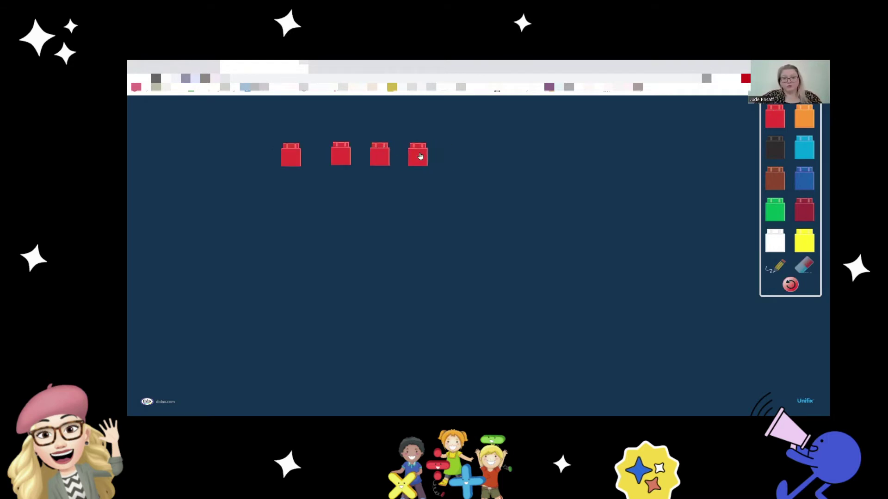
pyautogui.moveTo(777, 117); pyautogui.dragTo(461, 153)
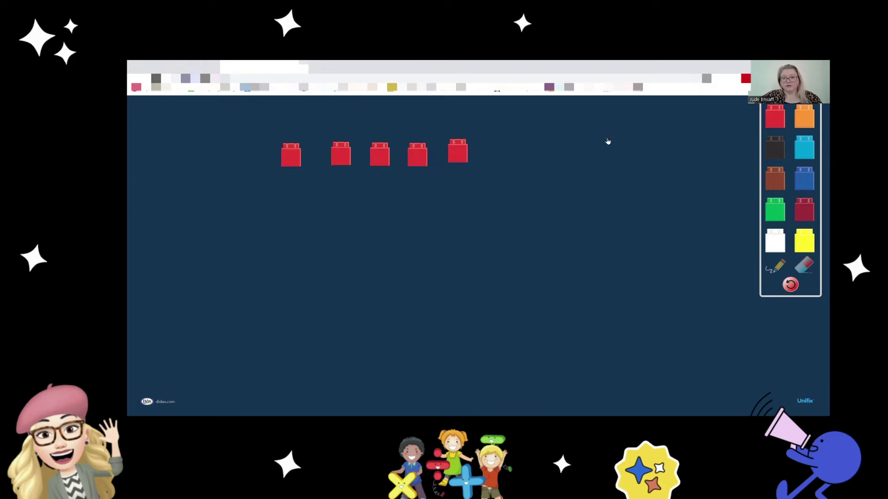
pyautogui.moveTo(780, 116); pyautogui.dragTo(500, 151)
# - Draw pencil loops around the row of red cubes to split it into two groups of three
pyautogui.click(774, 265)
pyautogui.moveTo(398, 135)
pyautogui.mouseDown()
pyautogui.moveTo(248, 135)
pyautogui.moveTo(299, 196)
pyautogui.moveTo(390, 178)
pyautogui.moveTo(397, 134)
pyautogui.mouseUp()
pyautogui.moveTo(535, 126)
pyautogui.mouseDown()
pyautogui.moveTo(387, 124)
pyautogui.moveTo(404, 133)
pyautogui.moveTo(401, 180)
pyautogui.moveTo(544, 171)
pyautogui.moveTo(539, 127)
pyautogui.mouseUp()
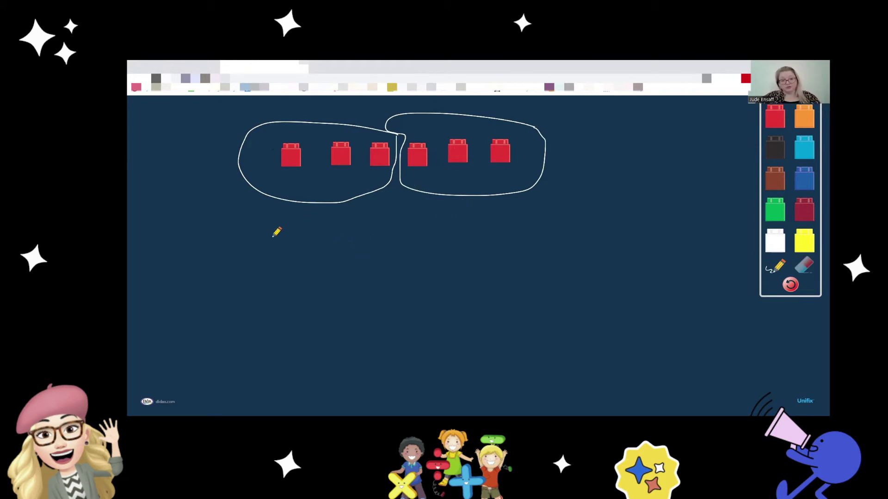
# - Handwrite the equation 2 × 3 = 6 below the circled cube groups
pyautogui.moveTo(270, 231)
pyautogui.mouseDown()
pyautogui.moveTo(288, 233)
pyautogui.moveTo(273, 254)
pyautogui.moveTo(304, 255)
pyautogui.mouseUp()
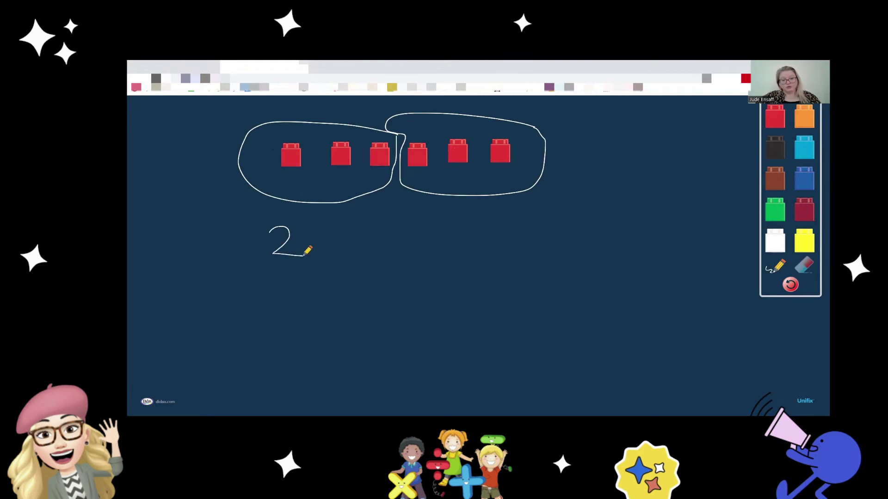
pyautogui.moveTo(349, 233)
pyautogui.mouseDown()
pyautogui.moveTo(320, 249)
pyautogui.moveTo(394, 233)
pyautogui.moveTo(374, 255)
pyautogui.mouseUp()
pyautogui.moveTo(432, 237)
pyautogui.mouseDown()
pyautogui.moveTo(461, 237)
pyautogui.moveTo(461, 249)
pyautogui.mouseUp()
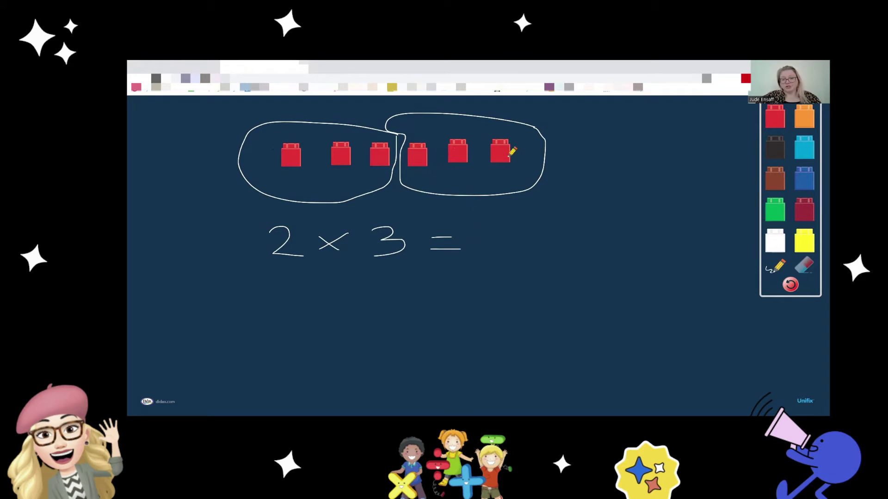
pyautogui.moveTo(514, 216)
pyautogui.mouseDown()
pyautogui.moveTo(498, 252)
pyautogui.moveTo(519, 240)
pyautogui.moveTo(498, 249)
pyautogui.mouseUp()
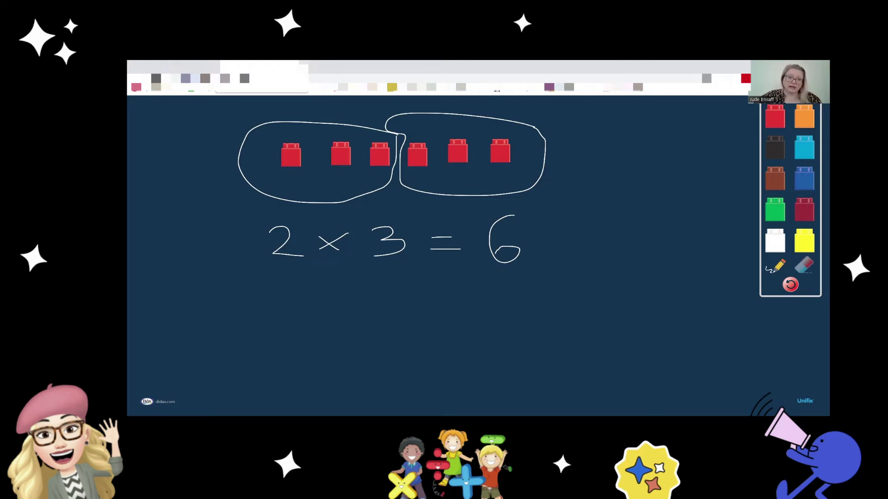
# - Close the Unifix Cubes workspace and open the Ten-Frames, 1-20 manipulative
pyautogui.hotkey('ctrl', 'w')
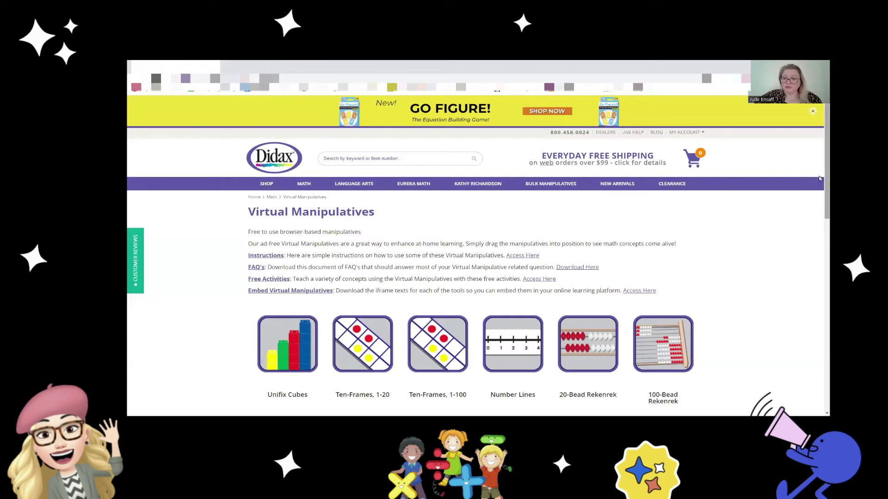
pyautogui.scroll(-3, 752, 243)
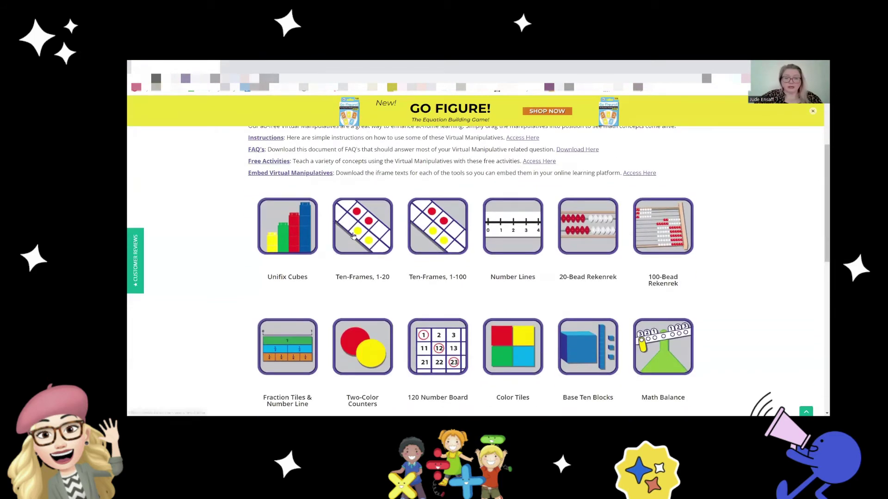
pyautogui.click(353, 236)
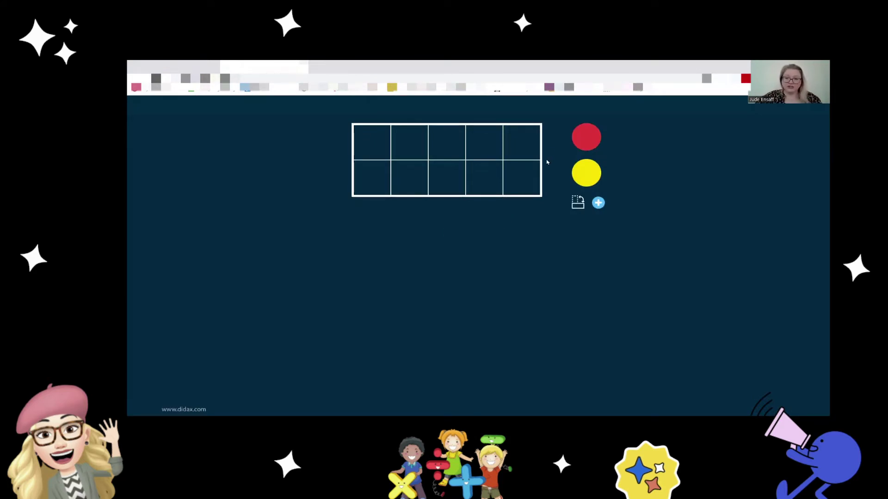
# - Fill the ten-frame with five red counters in the upper row and five yellow counters in the lower row
pyautogui.moveTo(591, 141); pyautogui.dragTo(489, 140)
pyautogui.moveTo(585, 134); pyautogui.dragTo(518, 135)
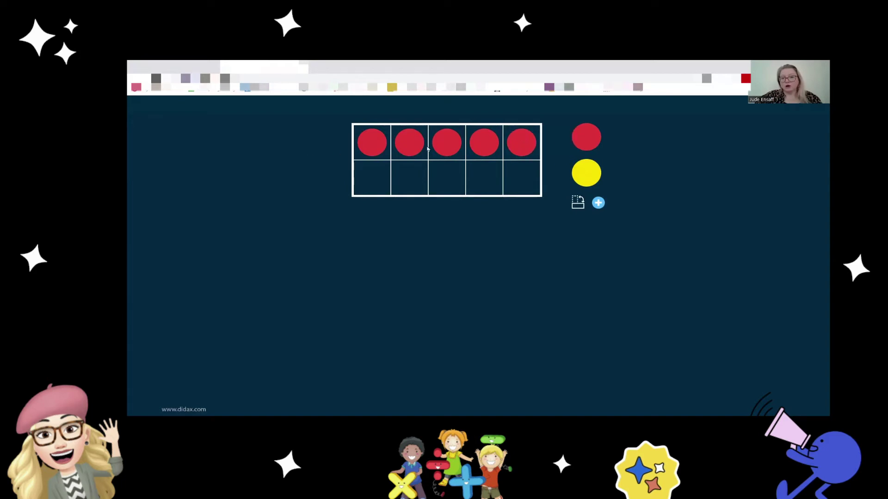
pyautogui.moveTo(587, 173); pyautogui.dragTo(460, 178)
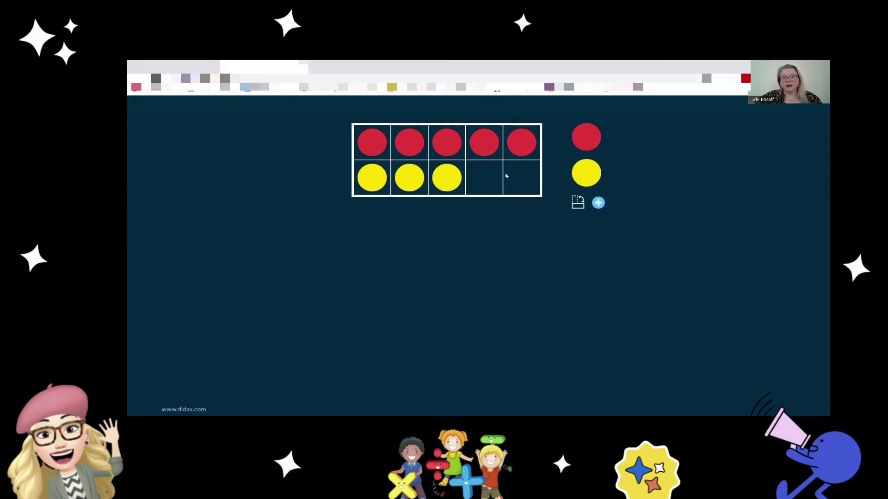
pyautogui.moveTo(562, 174); pyautogui.dragTo(521, 177)
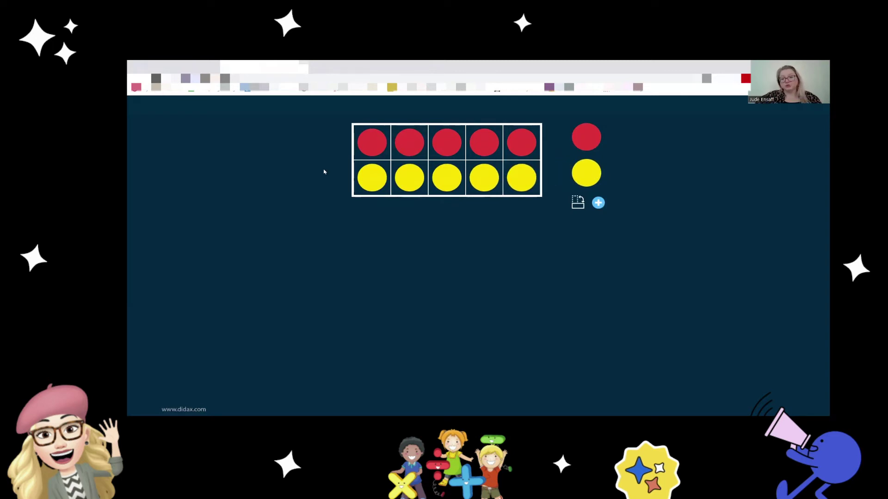
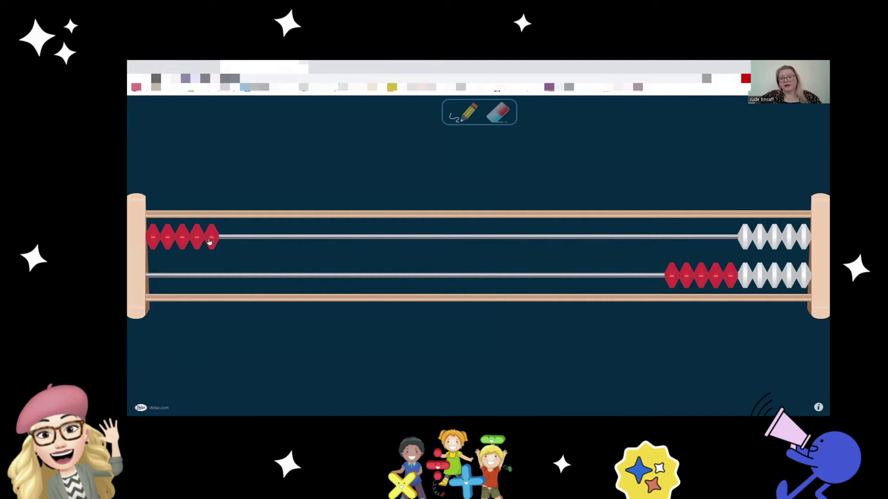
# - Slide the upper row's five white beads and all ten lower-row beads to the left end of the rekenrek
pyautogui.click(809, 239)
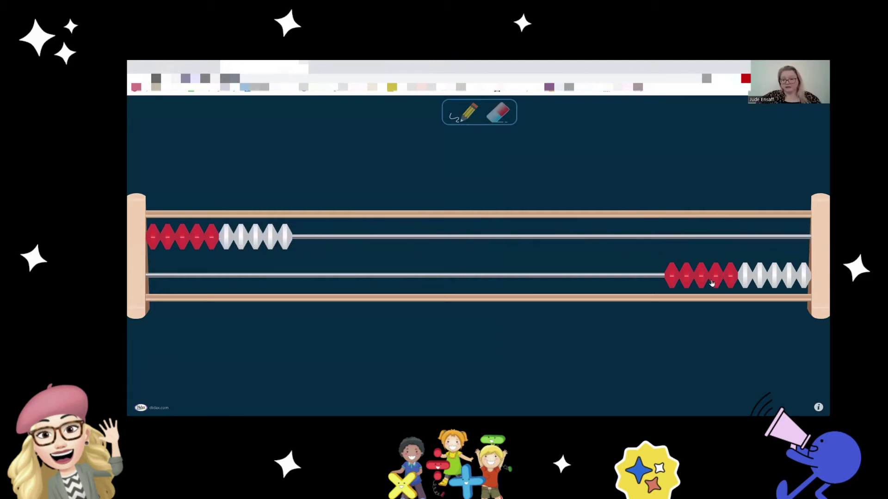
pyautogui.click(731, 276)
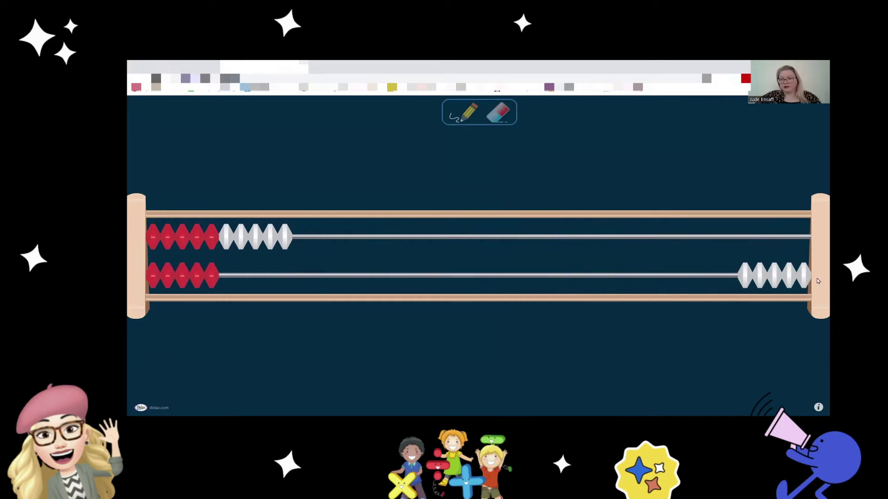
pyautogui.click(796, 278)
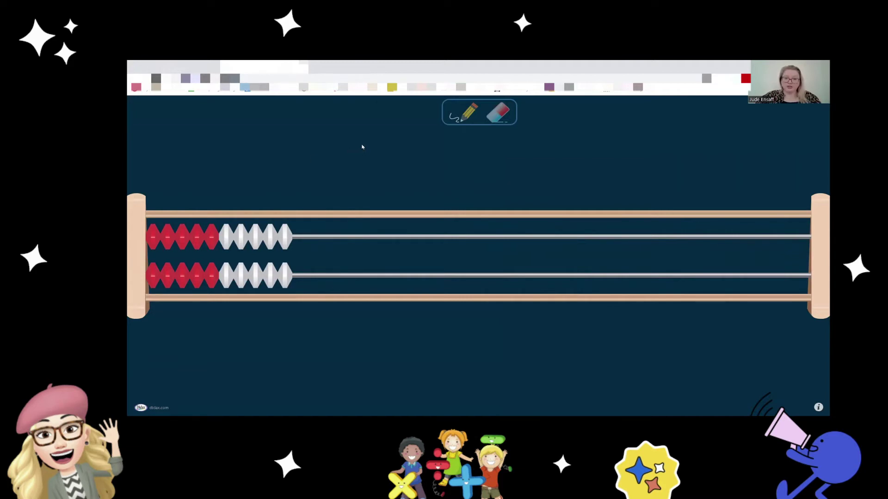
# - Handwrite the equations 2 × 5 = 10, 4 × 5 = 20 and 4 × 5 = 2 × 10 above the rekenrek
pyautogui.click(470, 115)
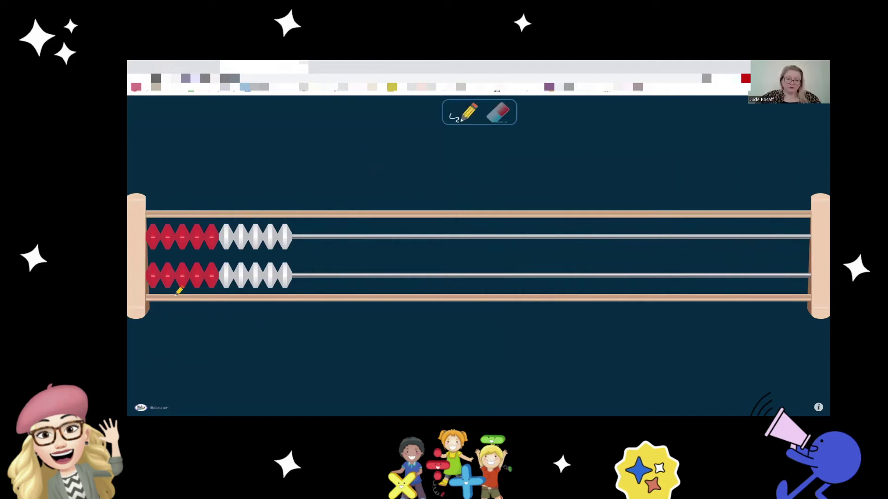
pyautogui.moveTo(170, 152)
pyautogui.mouseDown()
pyautogui.moveTo(189, 166)
pyautogui.moveTo(230, 160)
pyautogui.moveTo(218, 167)
pyautogui.moveTo(231, 152)
pyautogui.moveTo(276, 156)
pyautogui.moveTo(290, 172)
pyautogui.moveTo(311, 155)
pyautogui.mouseUp()
pyautogui.moveTo(176, 179)
pyautogui.mouseDown()
pyautogui.moveTo(176, 187)
pyautogui.moveTo(202, 190)
pyautogui.moveTo(188, 197)
pyautogui.moveTo(245, 189)
pyautogui.moveTo(235, 196)
pyautogui.moveTo(251, 181)
pyautogui.moveTo(276, 191)
pyautogui.moveTo(296, 182)
pyautogui.moveTo(290, 198)
pyautogui.moveTo(308, 198)
pyautogui.moveTo(323, 193)
pyautogui.moveTo(321, 183)
pyautogui.mouseUp()
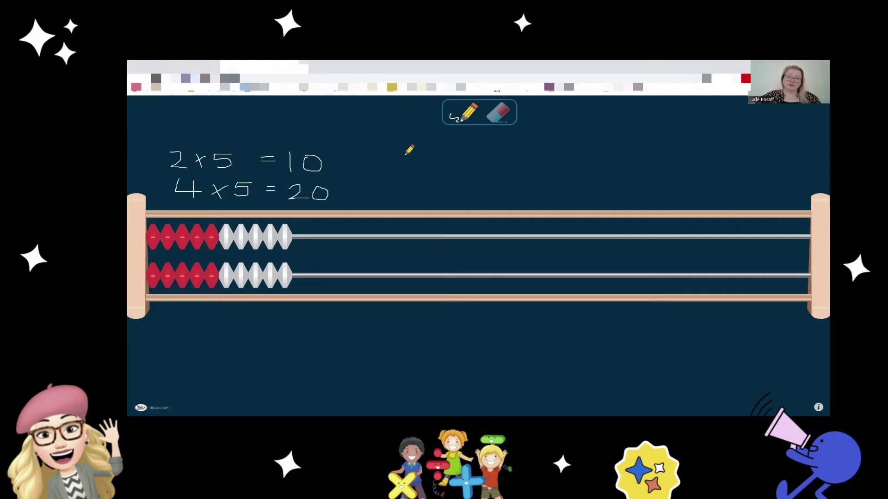
pyautogui.moveTo(409, 146); pyautogui.dragTo(430, 160)
pyautogui.moveTo(424, 146)
pyautogui.mouseDown()
pyautogui.moveTo(423, 171)
pyautogui.moveTo(461, 168)
pyautogui.moveTo(450, 168)
pyautogui.moveTo(473, 157)
pyautogui.moveTo(470, 166)
pyautogui.moveTo(485, 148)
pyautogui.moveTo(523, 157)
pyautogui.mouseUp()
pyautogui.moveTo(502, 164)
pyautogui.mouseDown()
pyautogui.moveTo(549, 149)
pyautogui.moveTo(558, 174)
pyautogui.moveTo(573, 168)
pyautogui.moveTo(585, 178)
pyautogui.moveTo(603, 170)
pyautogui.moveTo(601, 158)
pyautogui.mouseUp()
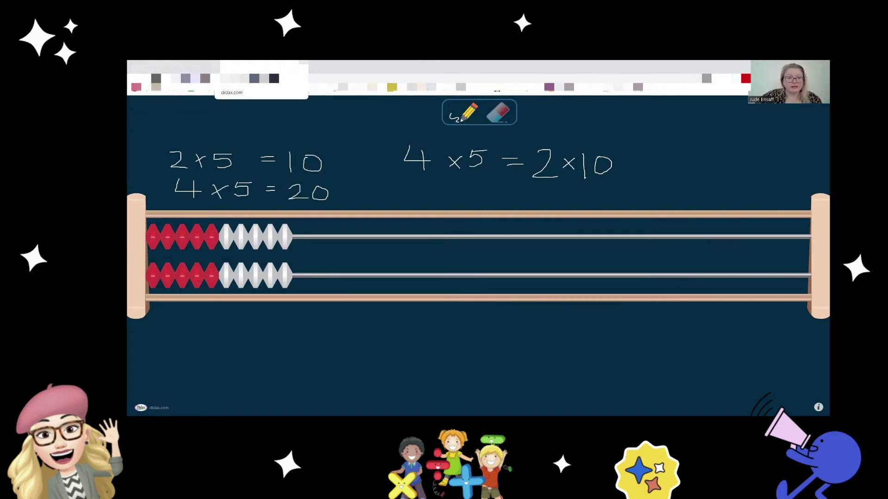
# - Close the rekenrek and look over the other tools offered on the Virtual Manipulatives page
pyautogui.click(261, 79)
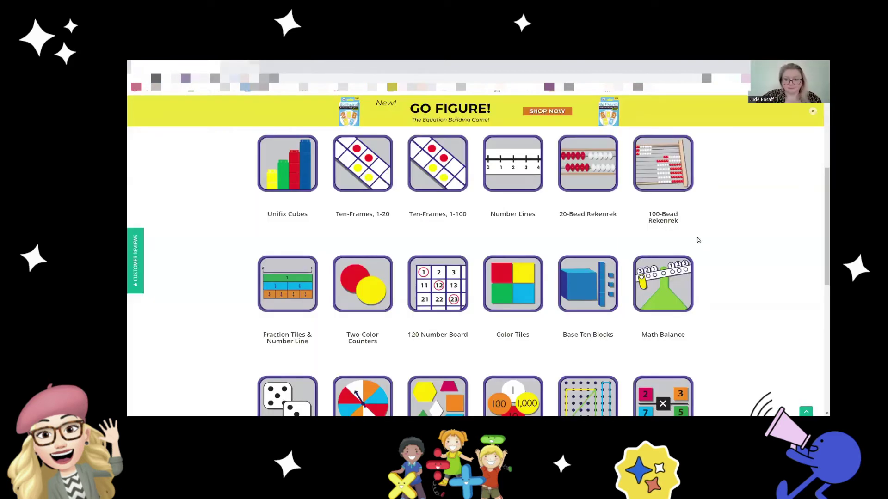
pyautogui.moveTo(820, 187); pyautogui.dragTo(820, 234)
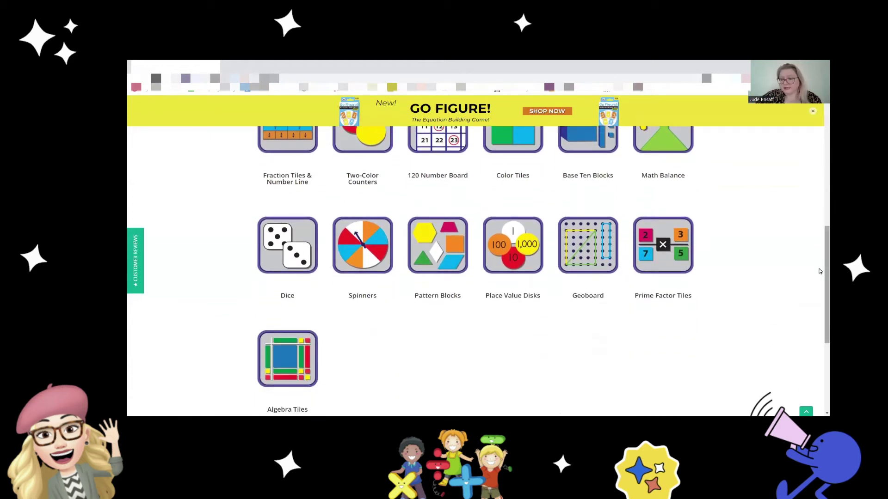
pyautogui.scroll(5, 741, 124)
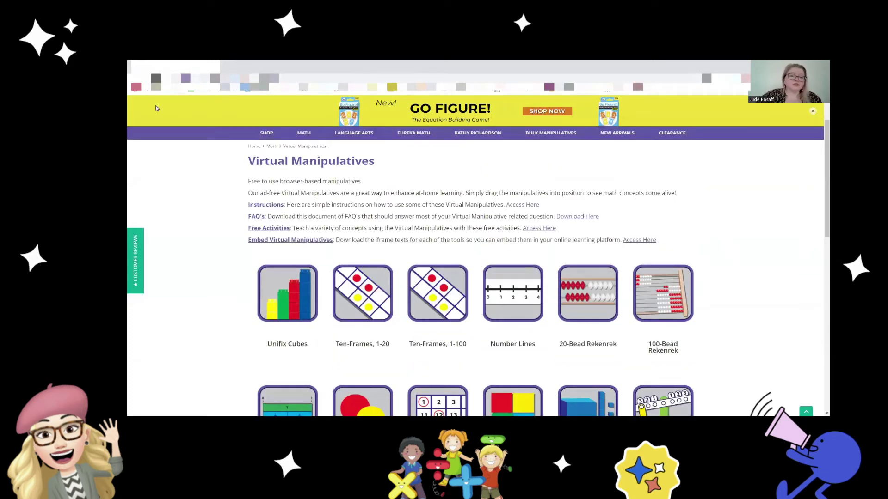
# - Switch to Toy Theater's Fraction Strips and fill the first row with the 1 strip and the second row with two 1/2 strips
pyautogui.click(197, 79)
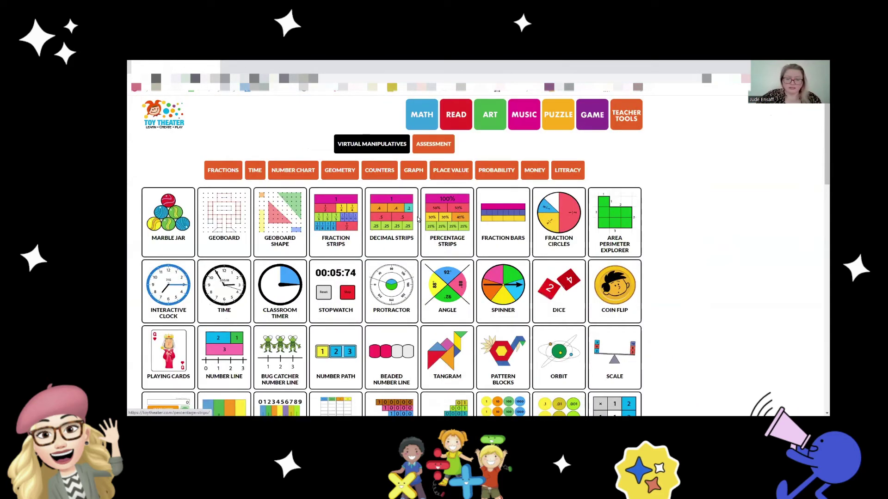
pyautogui.click(338, 216)
pyautogui.moveTo(333, 303); pyautogui.dragTo(373, 157)
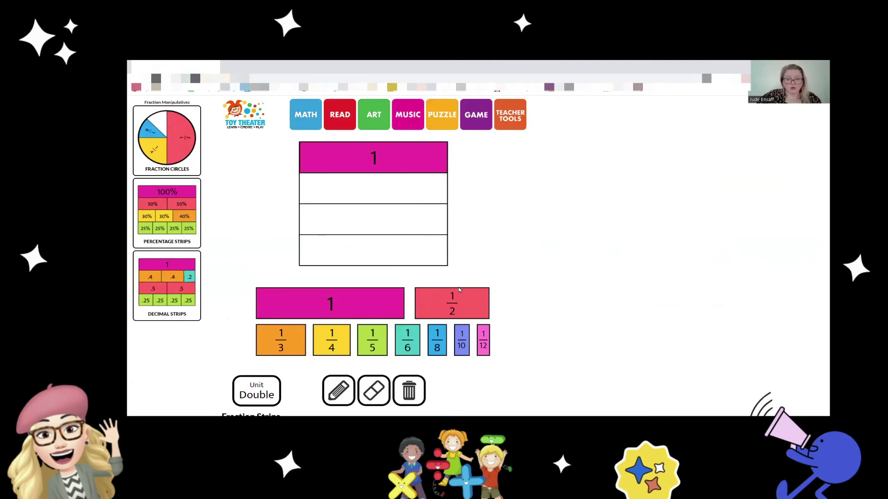
pyautogui.moveTo(456, 305); pyautogui.dragTo(340, 191)
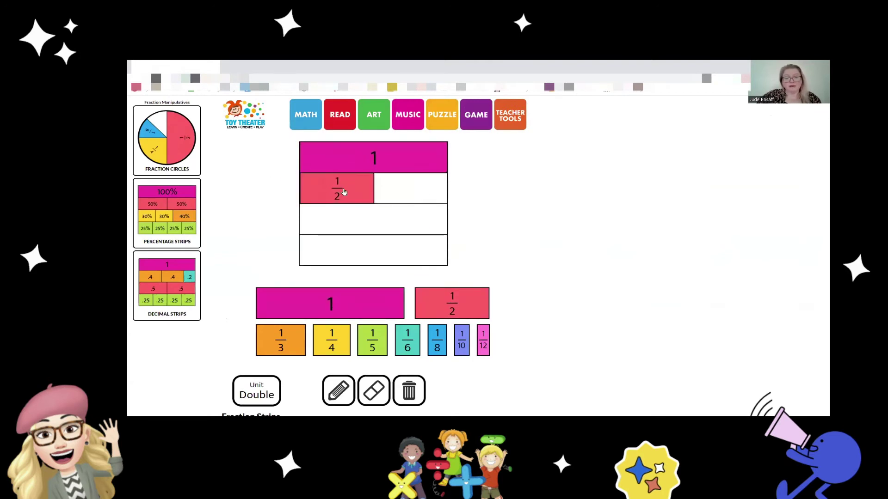
pyautogui.moveTo(457, 300); pyautogui.dragTo(420, 186)
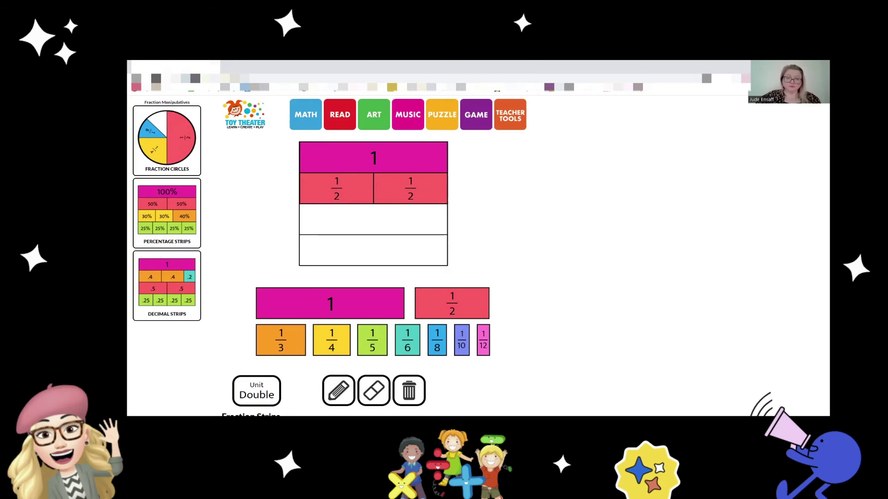
# - Fill the third row of the fraction wall with four 1/4 strips
pyautogui.moveTo(331, 340); pyautogui.dragTo(318, 220)
pyautogui.moveTo(331, 332); pyautogui.dragTo(355, 217)
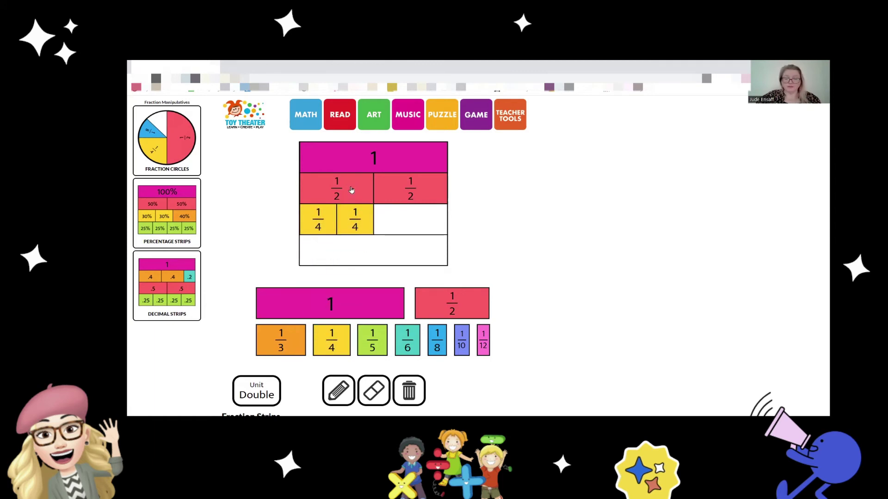
pyautogui.click(331, 337)
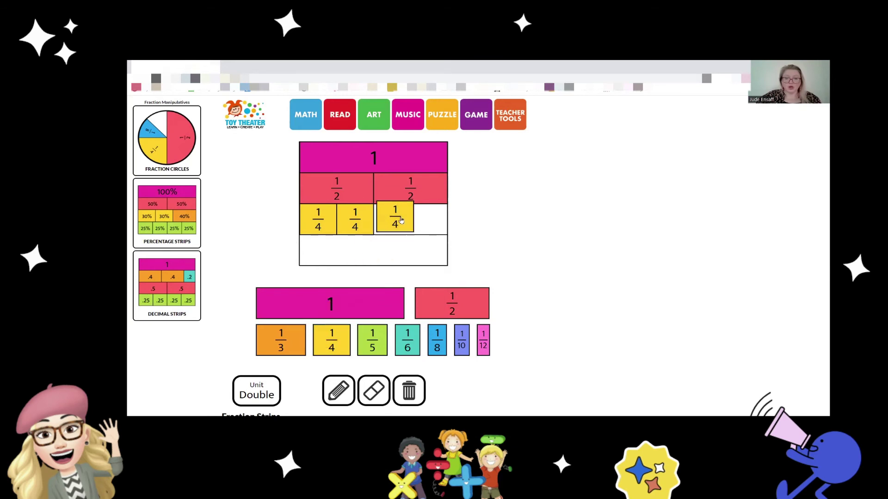
pyautogui.click(331, 338)
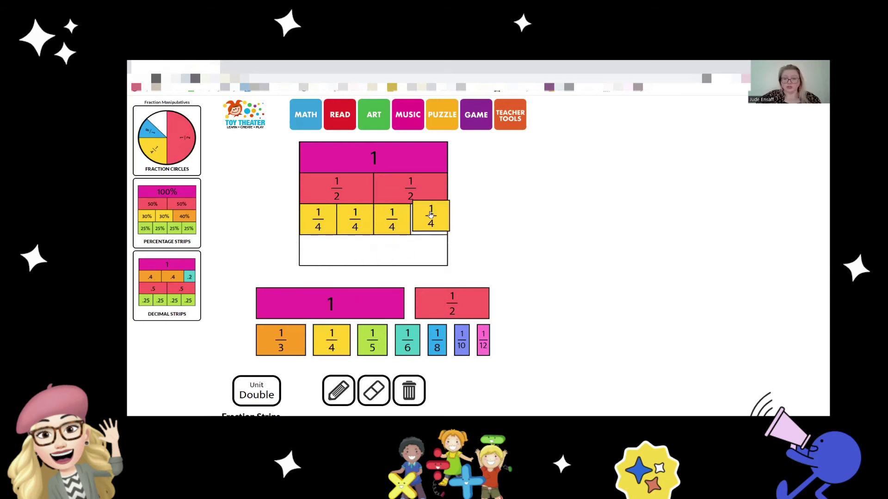
# - Return to Toy Theater's virtual manipulatives list and open the Angle manipulative
pyautogui.hotkey('alt', 'Left')
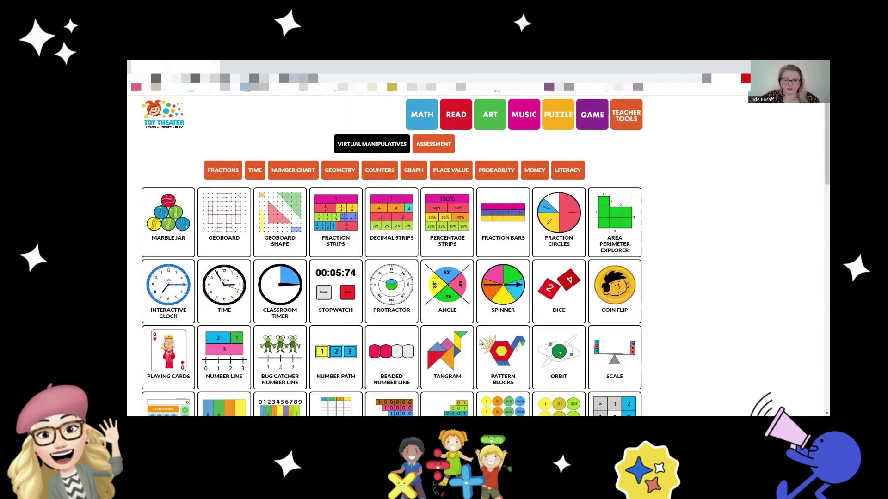
pyautogui.click(442, 277)
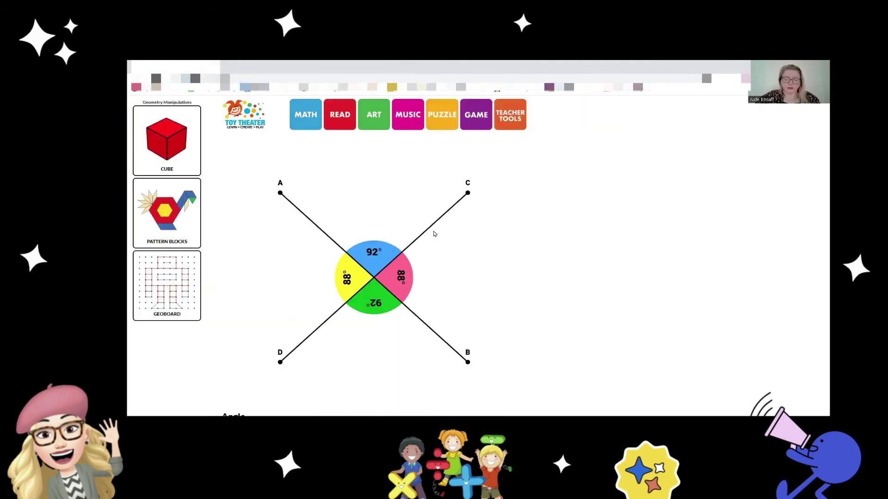